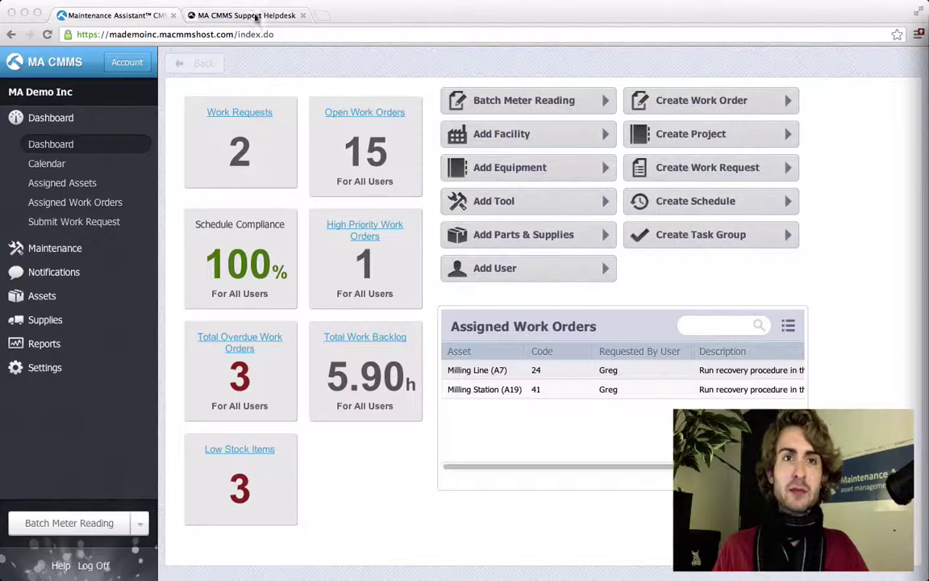
Open the Helpdesk article 'What kind of information can I import?' and scroll to its importable field lists
click(230, 16)
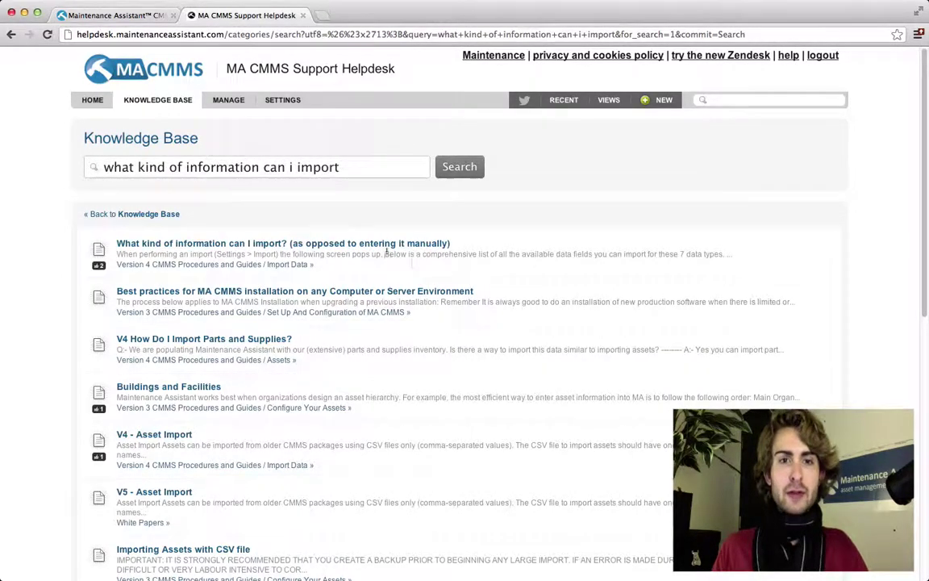
click(379, 252)
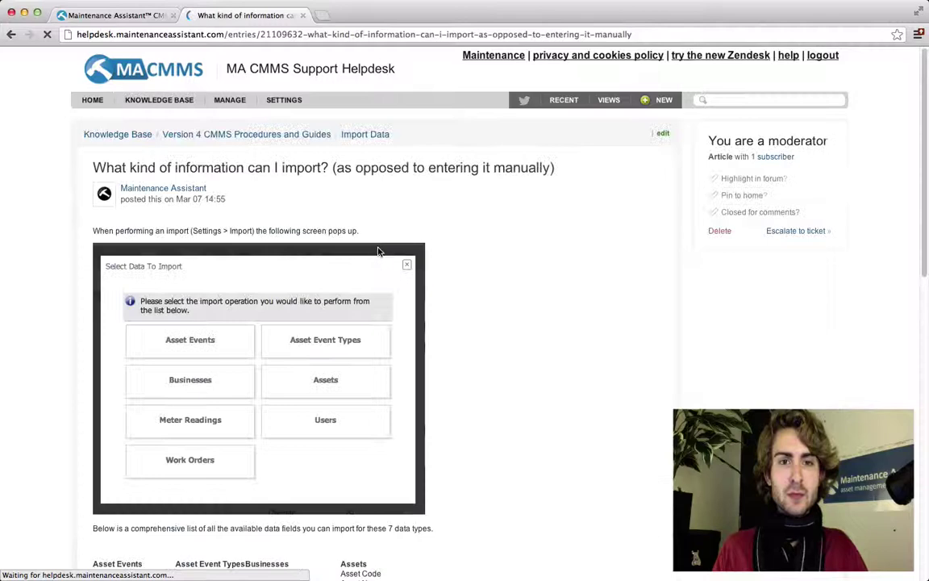
scroll(377, 254, down, 4)
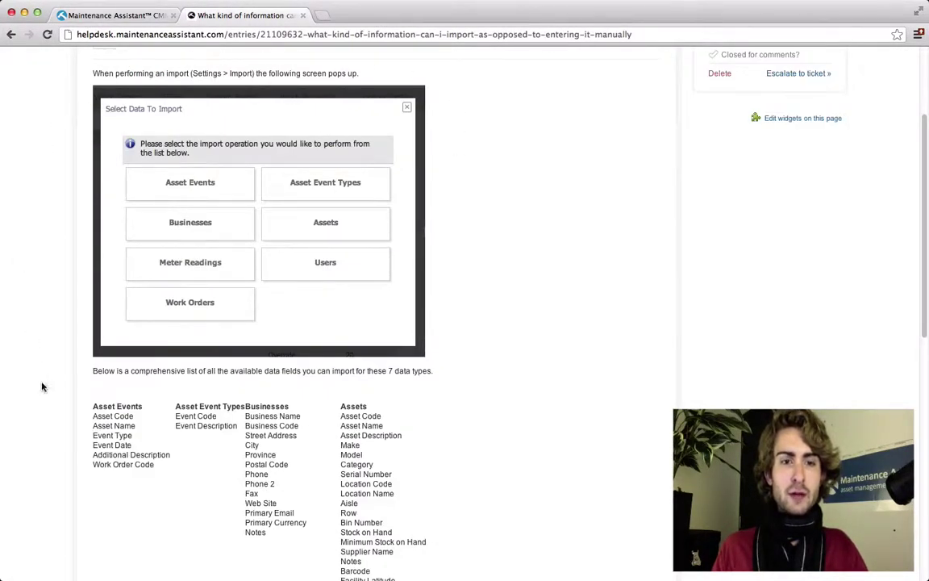
scroll(730, 352, down, 8)
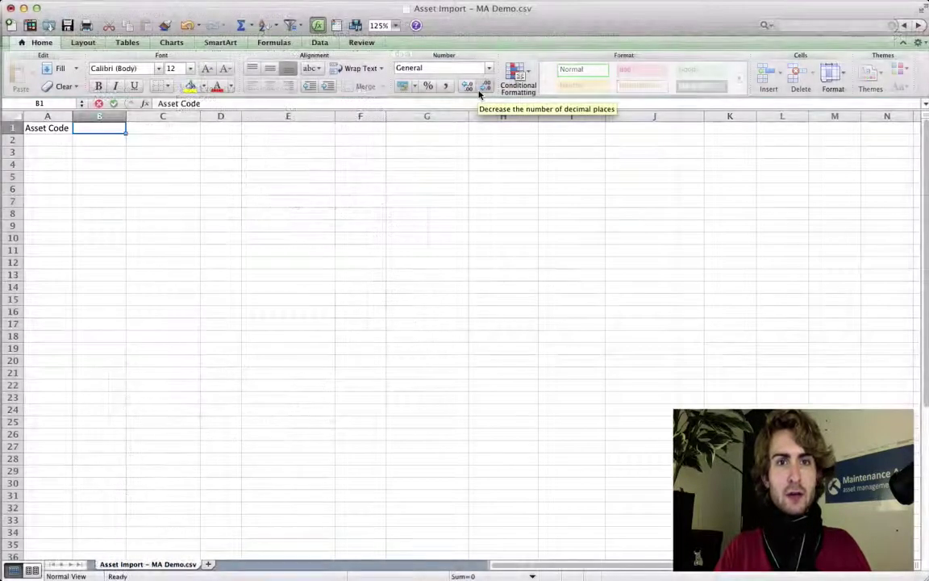
Enter the headers Asset Name, Asset Description, Category and Location Code in B1–E1
text(Asset)
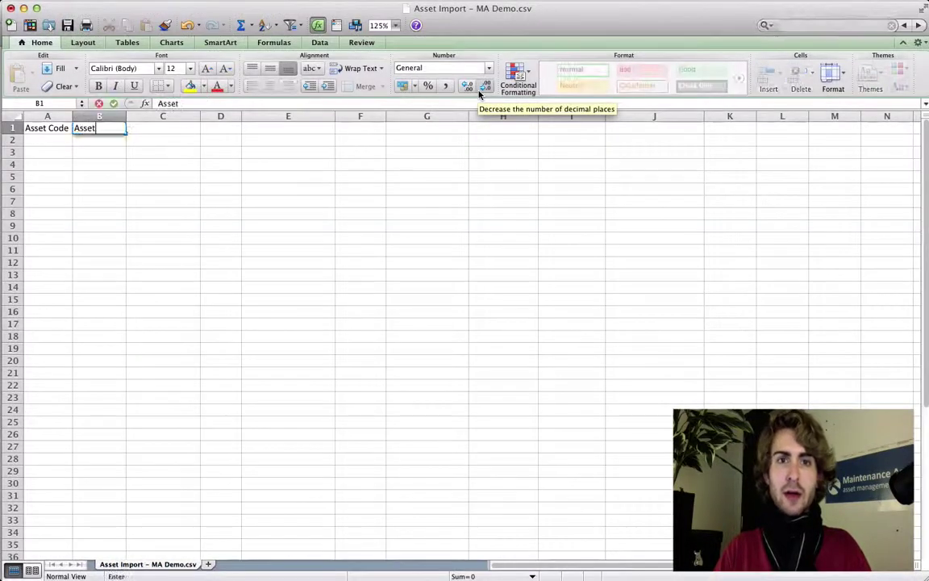
text( Name)
key(Tab)
text(Asset Description)
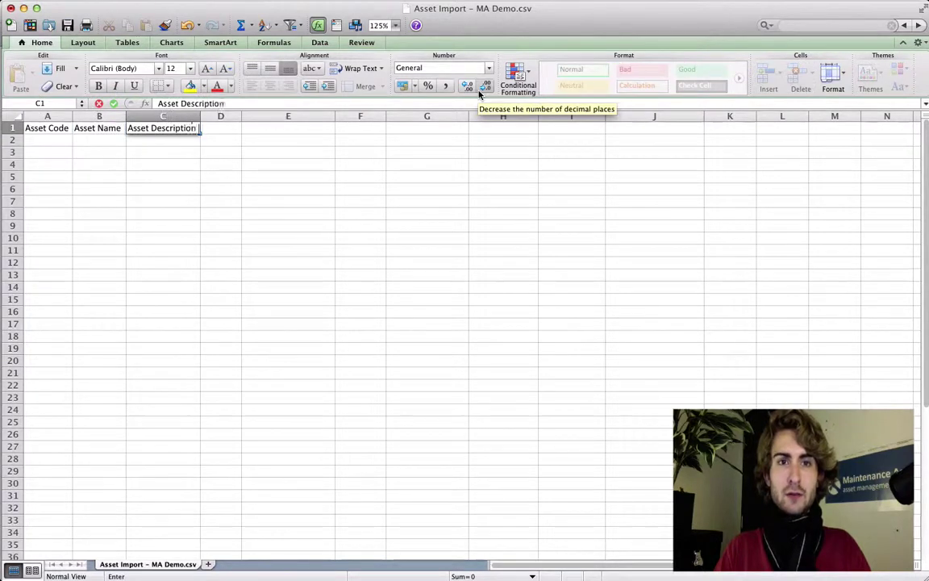
key(Tab)
text(Category)
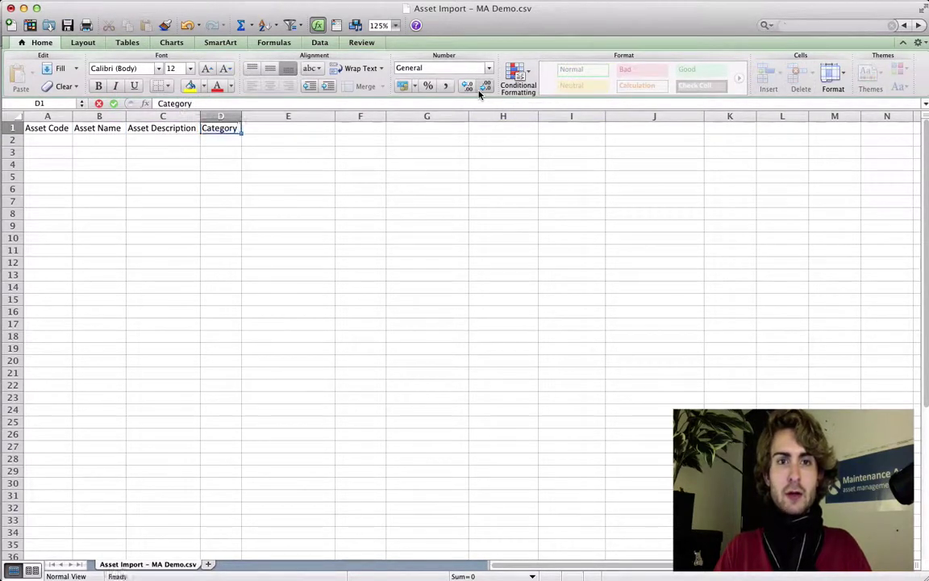
key(Tab)
text(Location Code)
key(Tab)
Add the headers Location Name and User or Personnel Code in F1–G1
text(Locaion)
key(BackSpace)
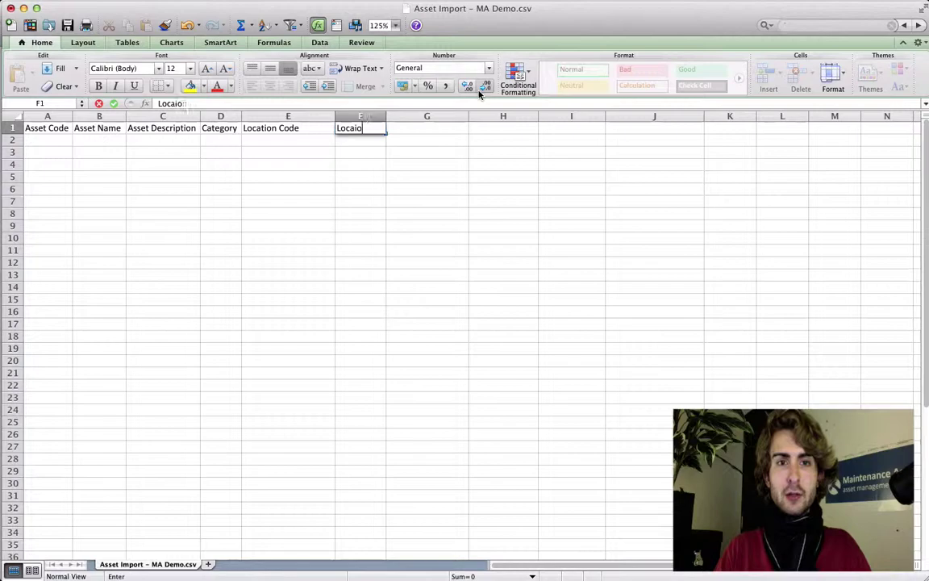
key(BackSpace)
key(BackSpace)
key(BackSpace)
text(ation Name)
key(Tab)
text(User or)
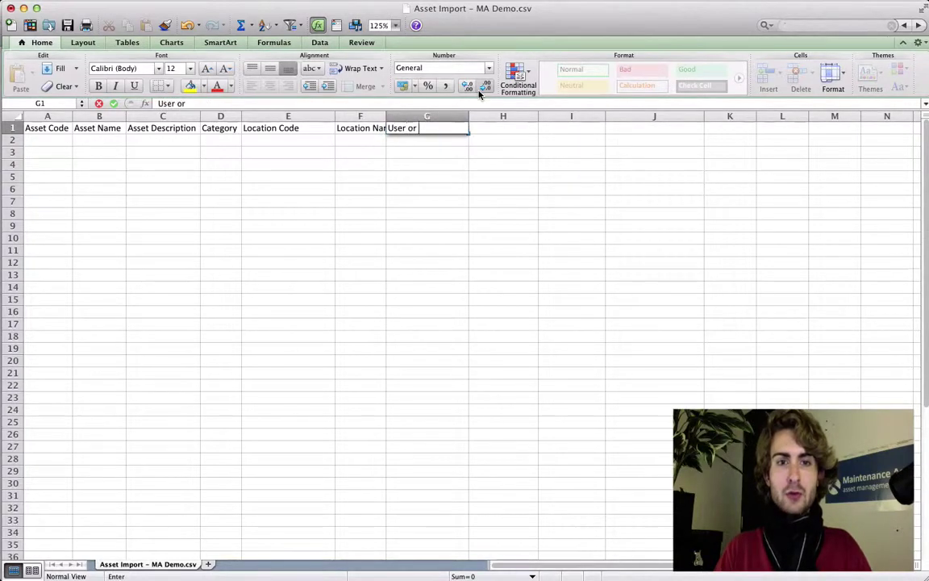
text( Personnel Code)
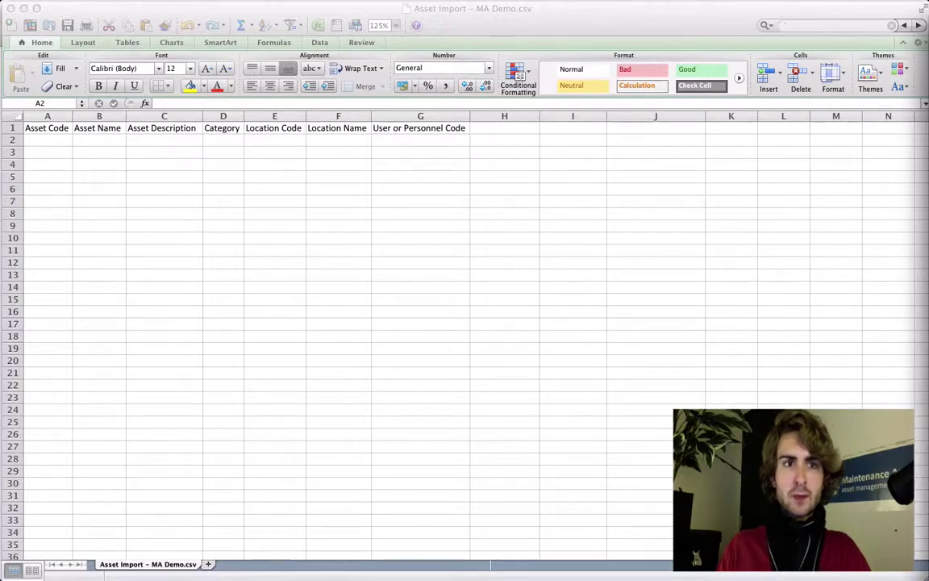
Fill rows 2–4 with assets A345, E566 and A778, then save as CSV, replacing the existing file
click(57, 138)
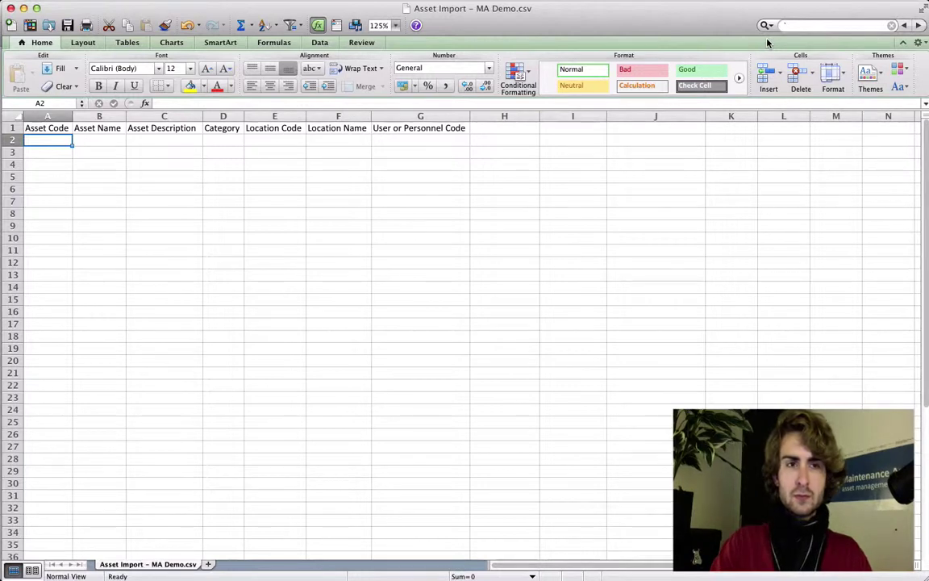
text(A)
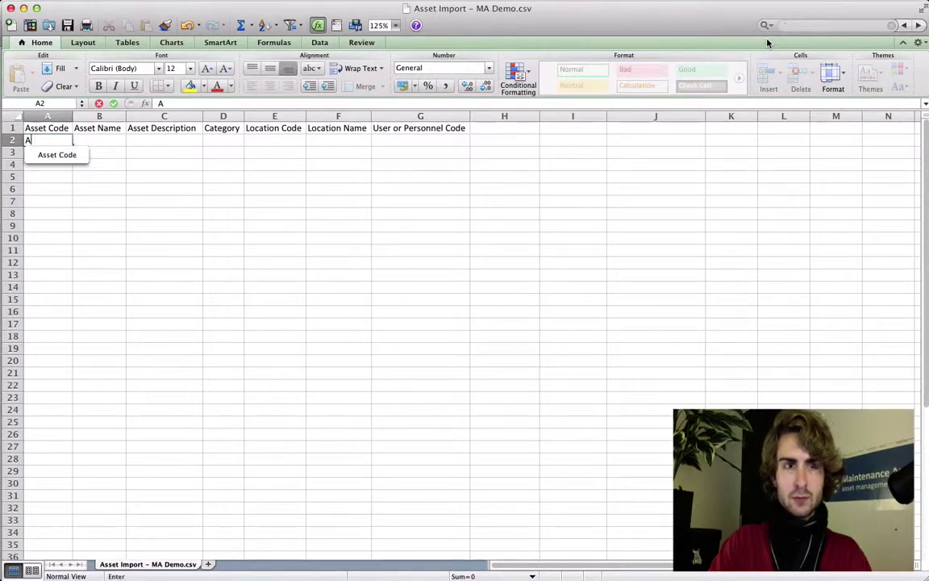
text(345)
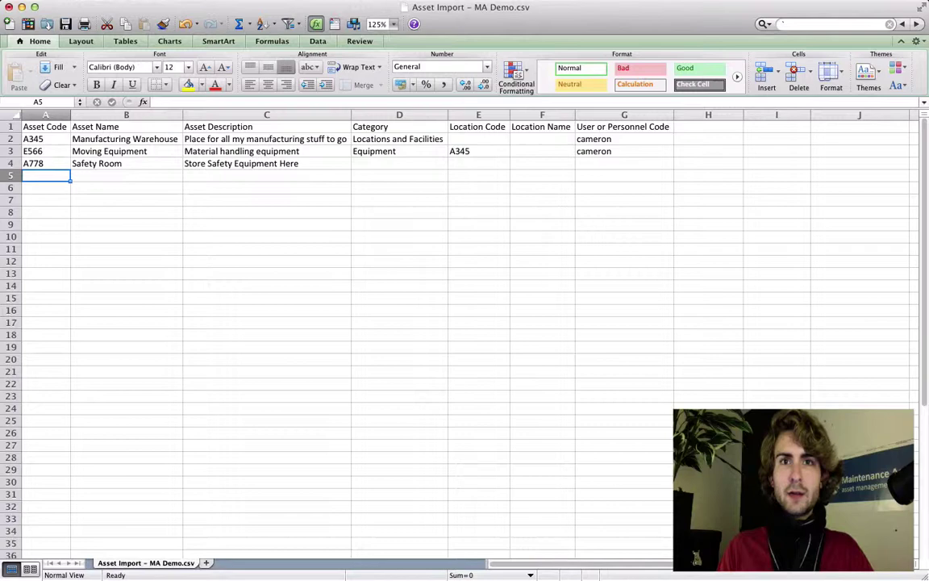
key(super+shift+s)
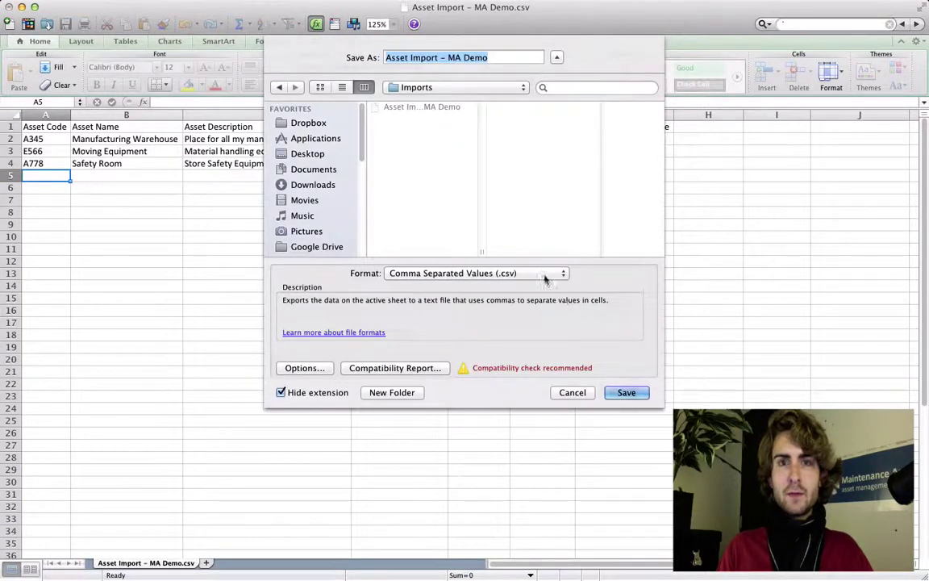
click(545, 272)
click(543, 274)
click(626, 392)
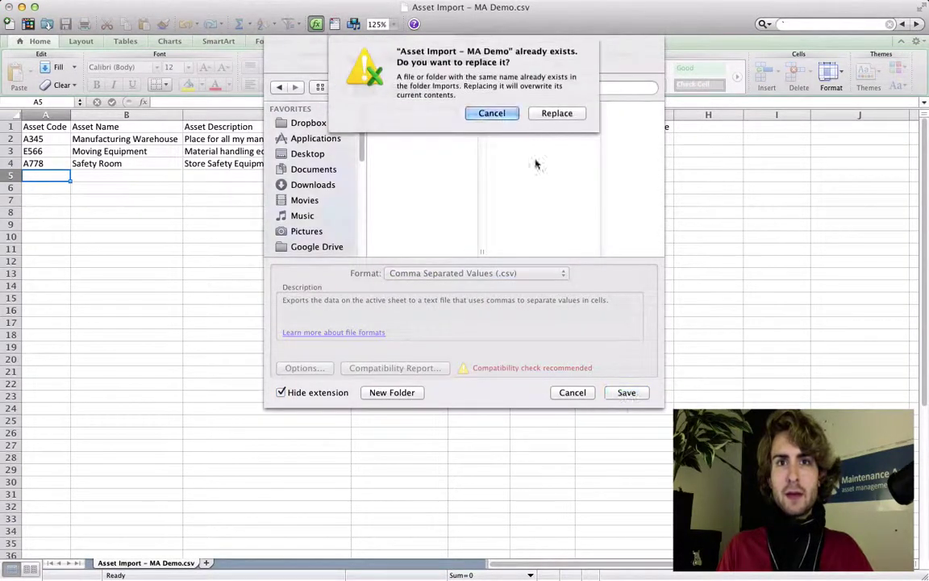
click(556, 114)
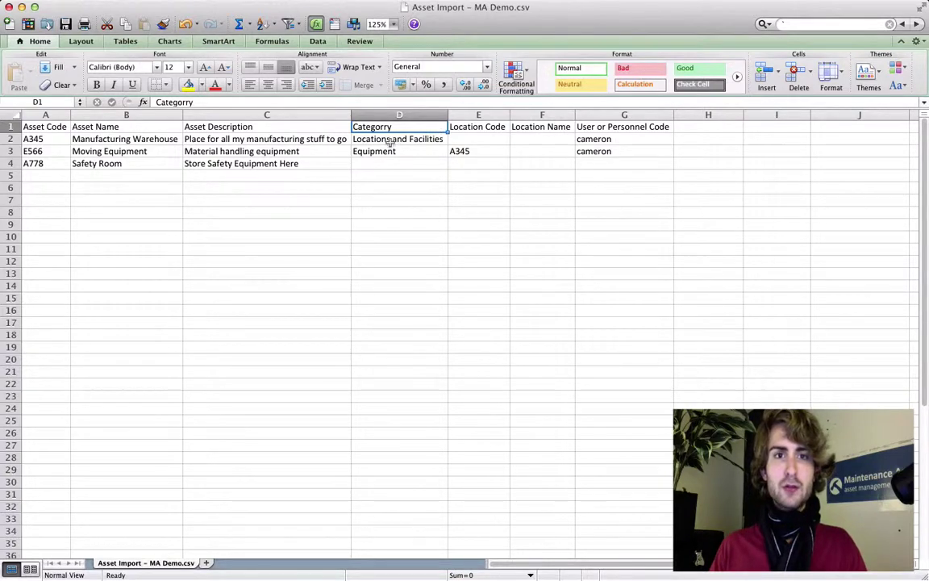
click(469, 140)
click(524, 141)
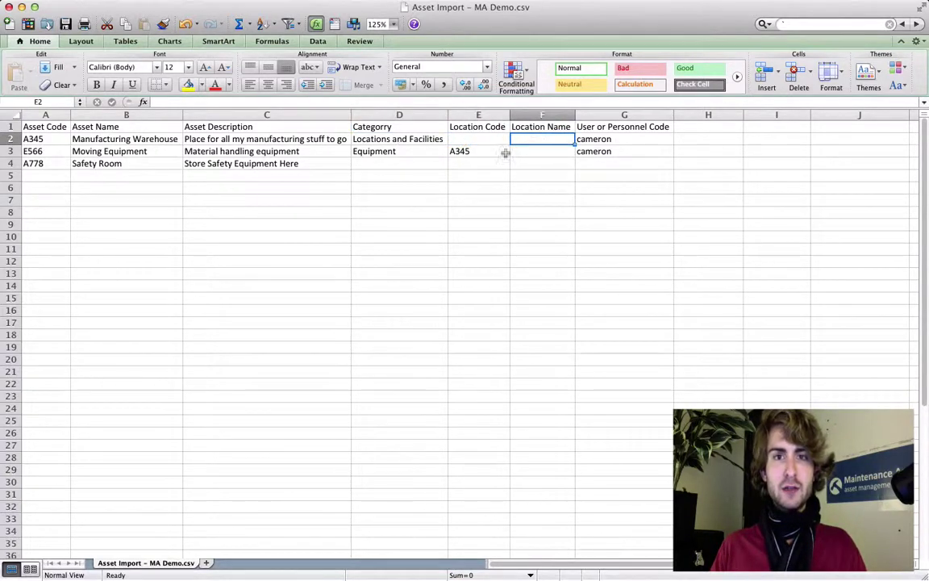
click(417, 170)
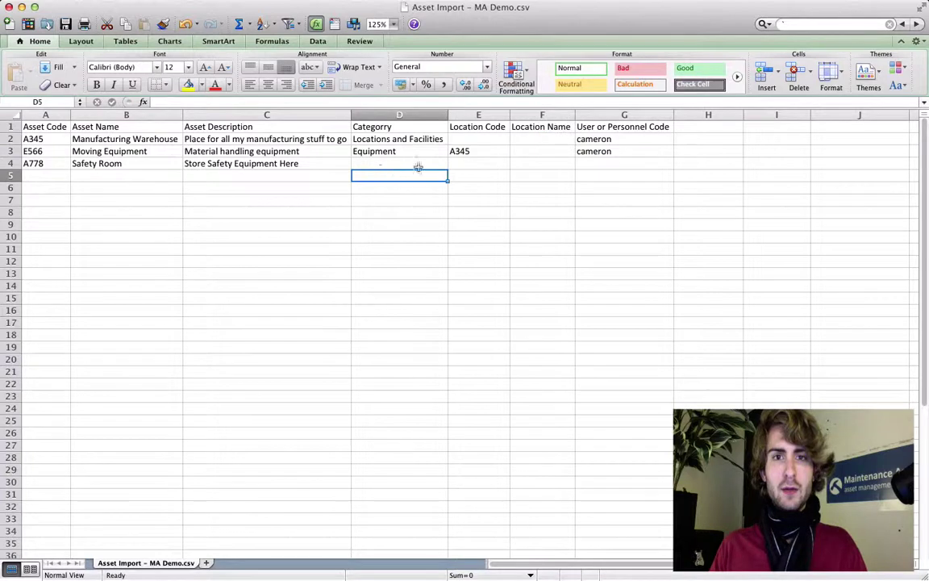
click(484, 178)
click(560, 177)
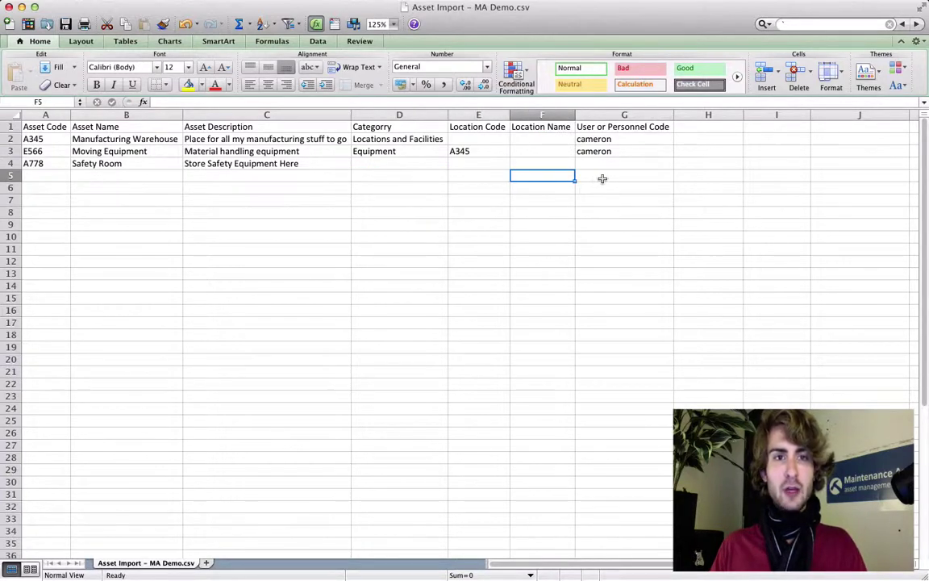
click(603, 178)
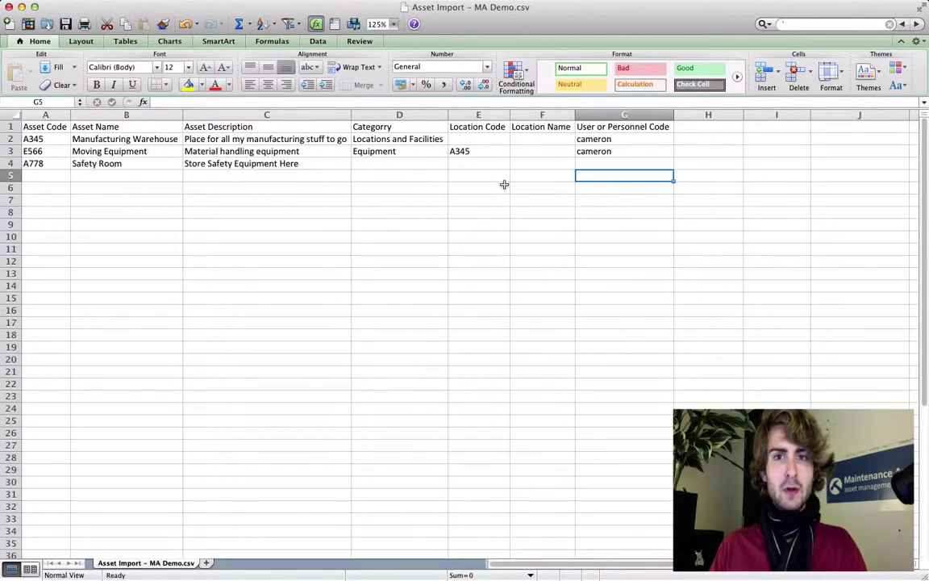
click(628, 166)
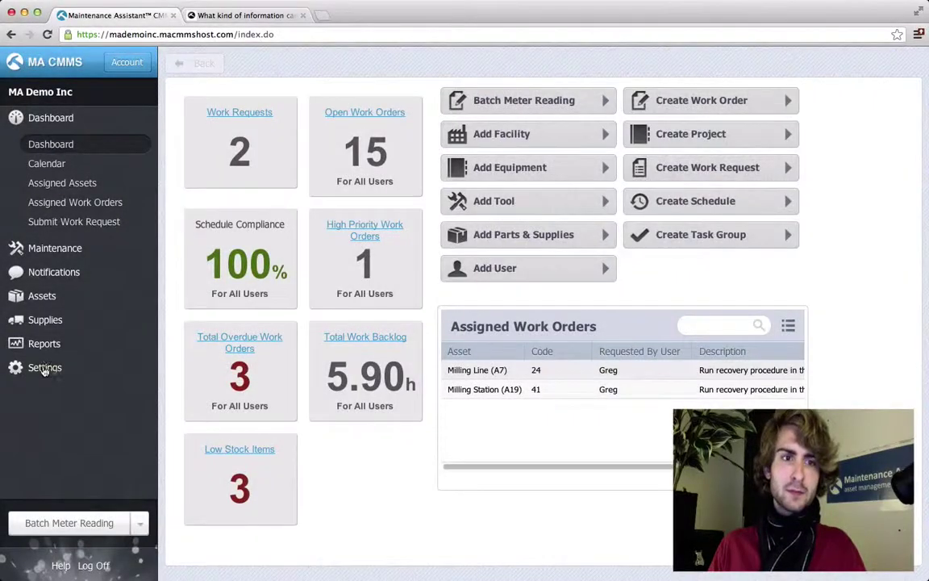
Start an Assets import from Settings > Import and upload V5 MA Upload/Imports/Asset Import - MA Demo.csv
click(45, 367)
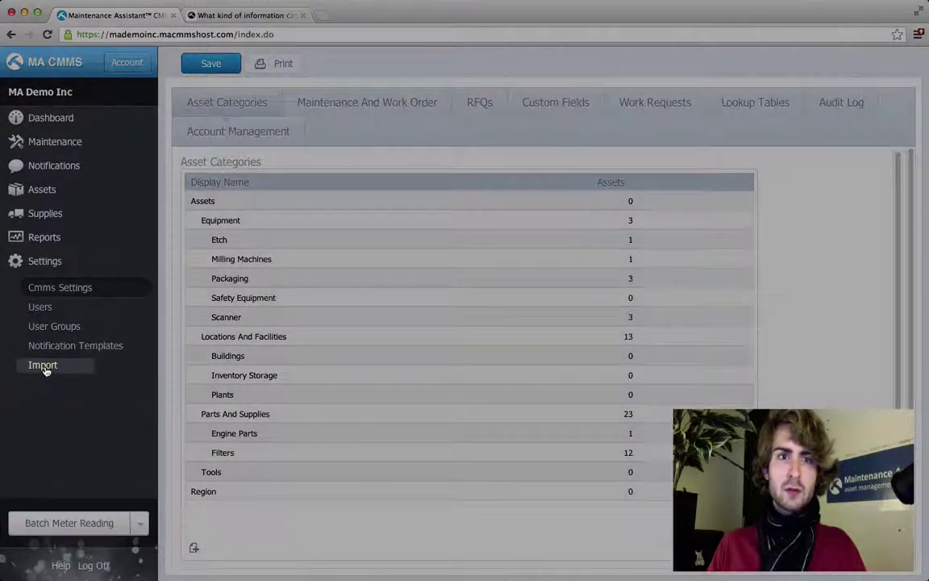
click(44, 367)
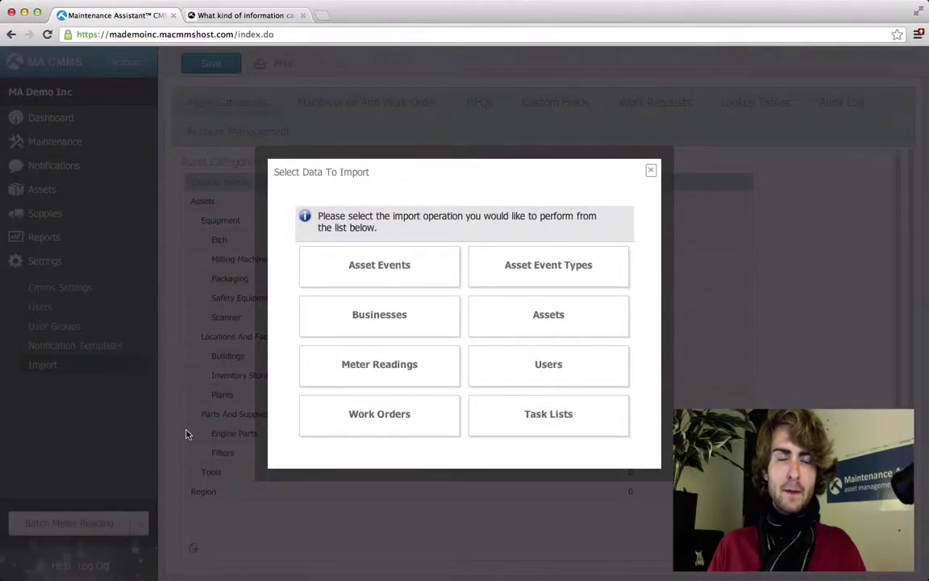
click(619, 323)
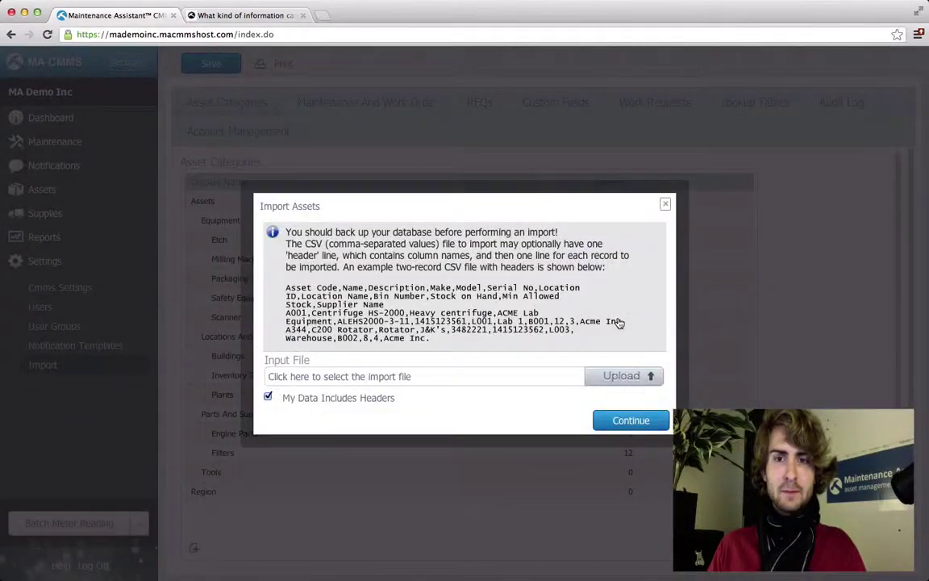
click(621, 376)
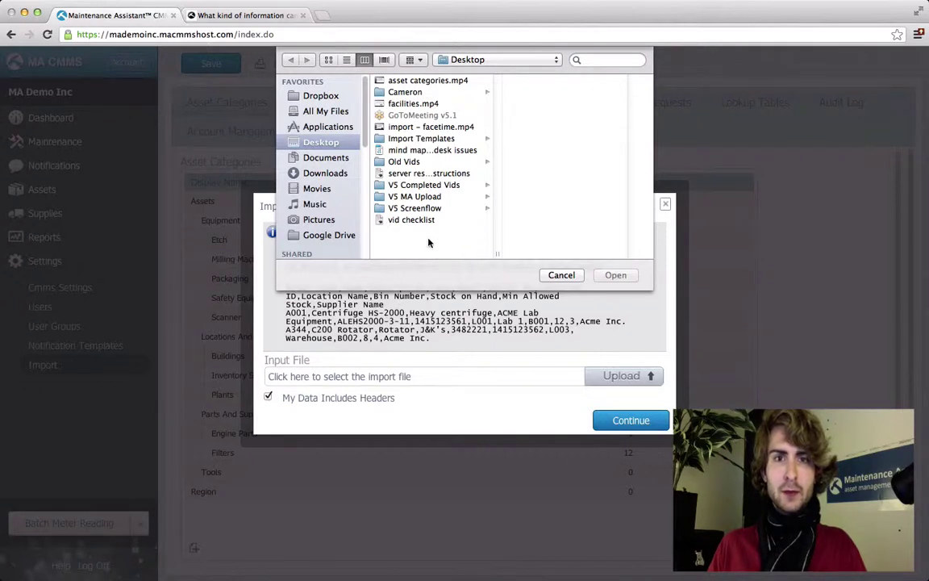
click(415, 196)
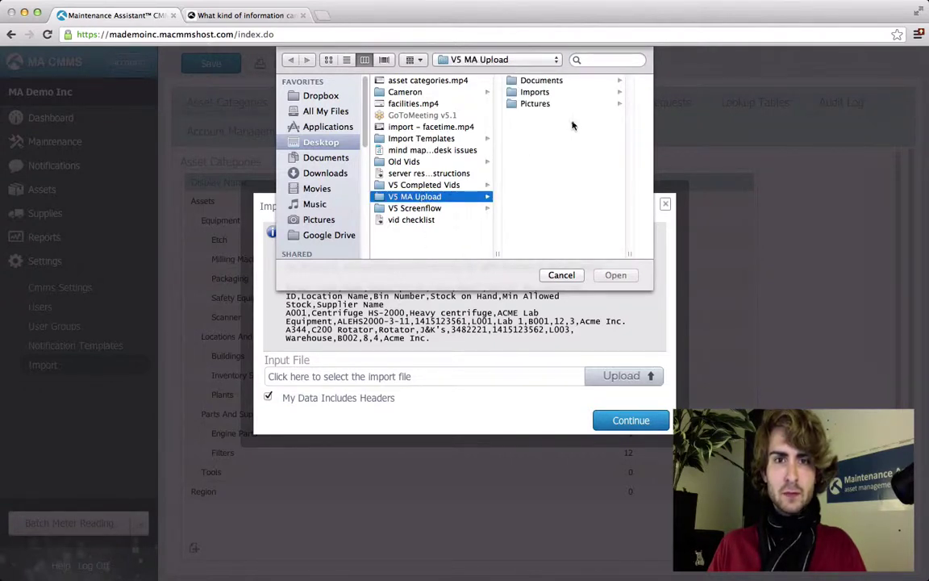
click(534, 92)
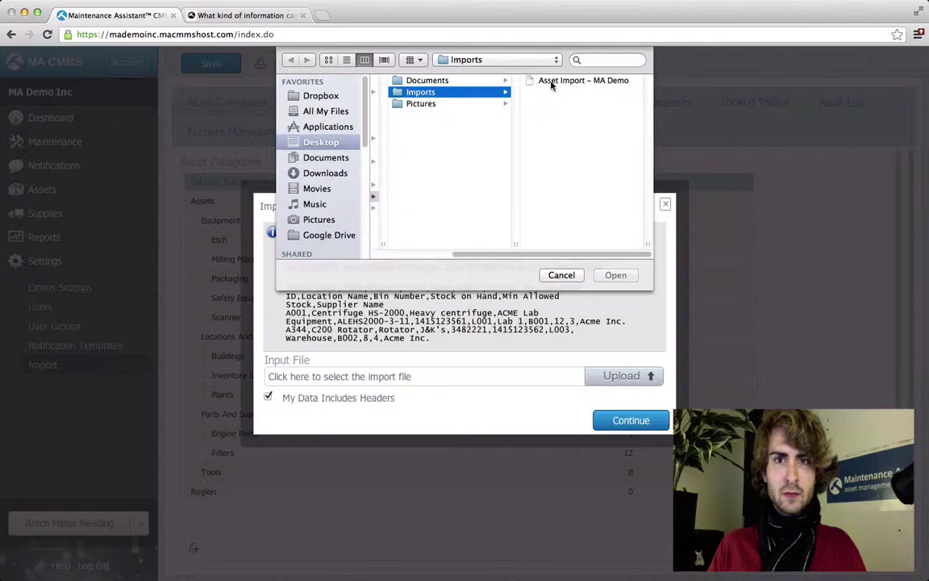
click(555, 81)
double_click(555, 81)
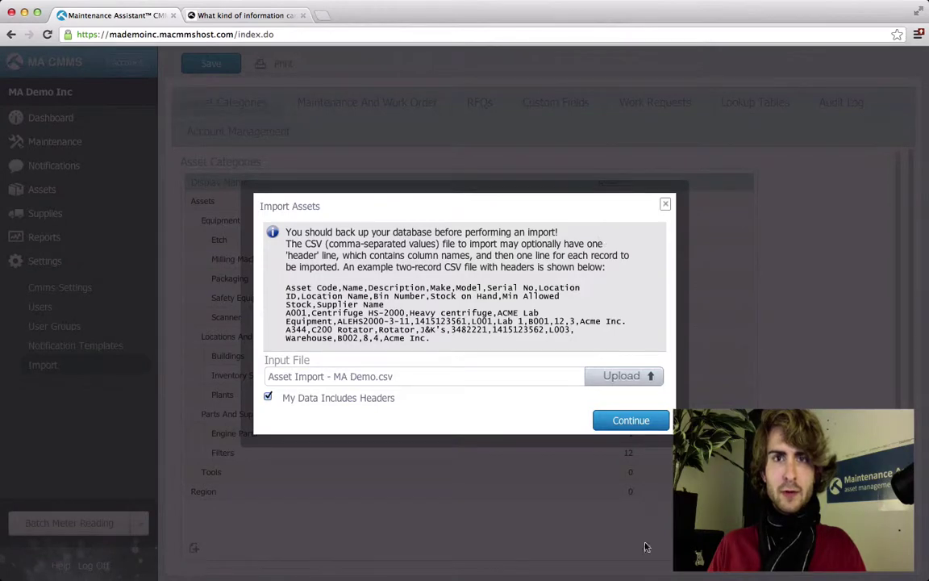
Set the default asset category to Locations And Facilities and map the Category column to Category
click(627, 423)
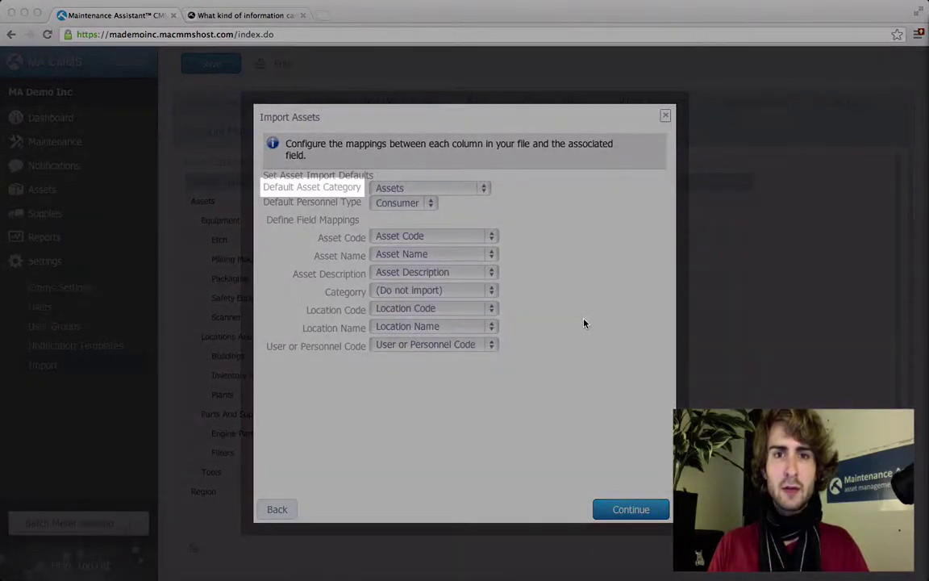
click(485, 189)
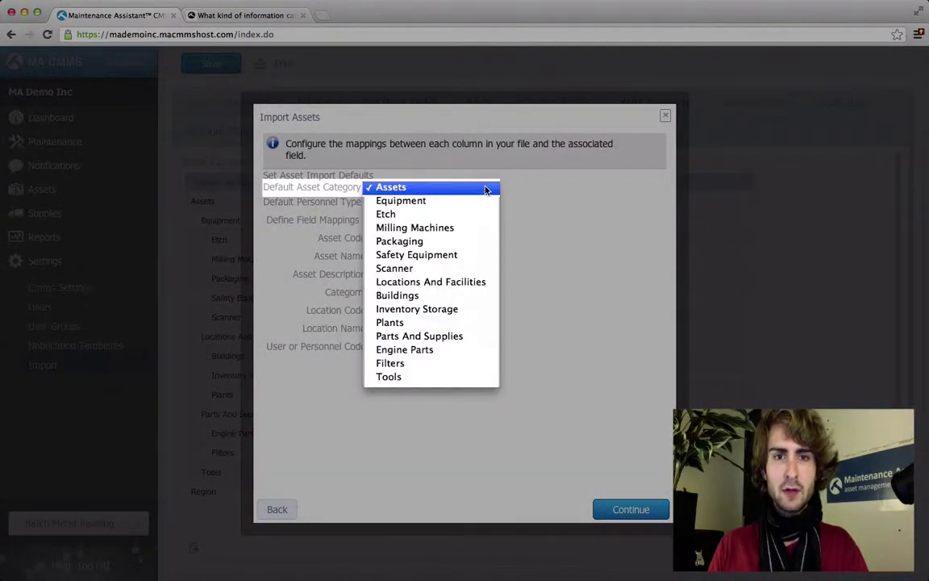
click(475, 281)
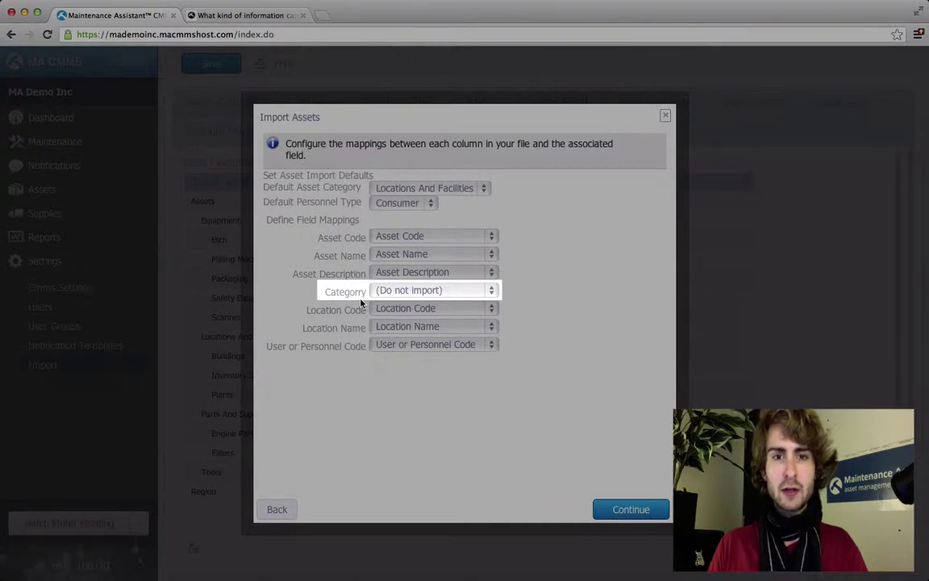
click(491, 291)
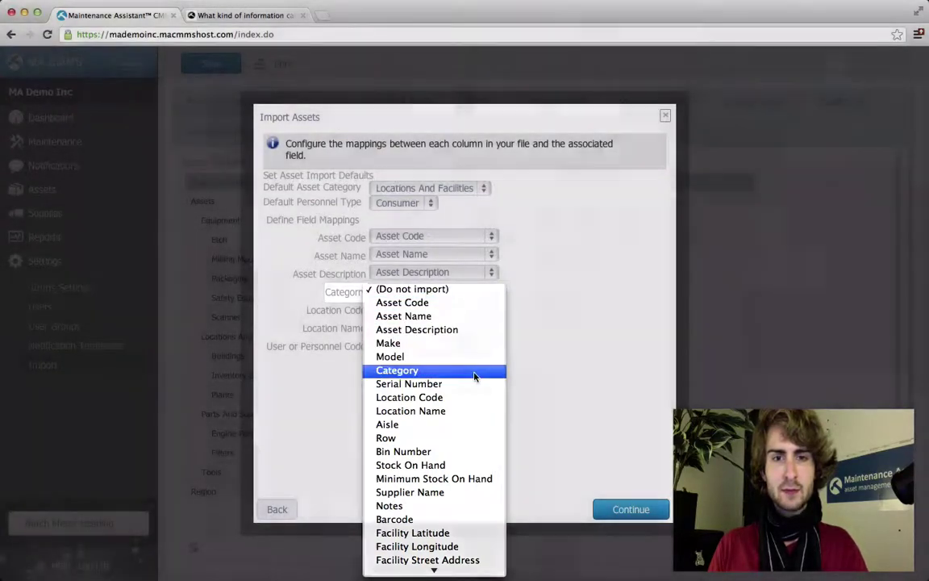
click(473, 373)
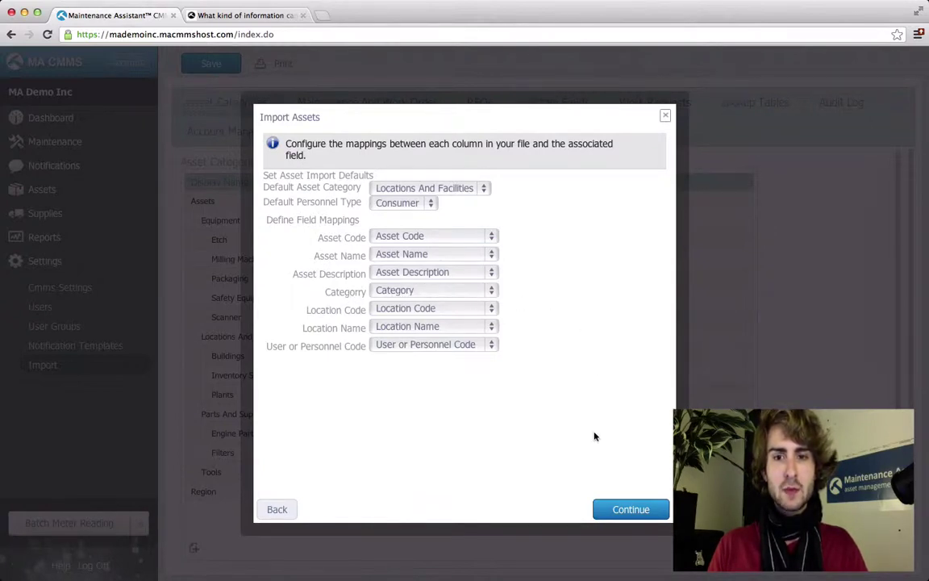
Analyse the mapped CSV, import the three records, and close the results showing 3 created, 0 failed
click(617, 513)
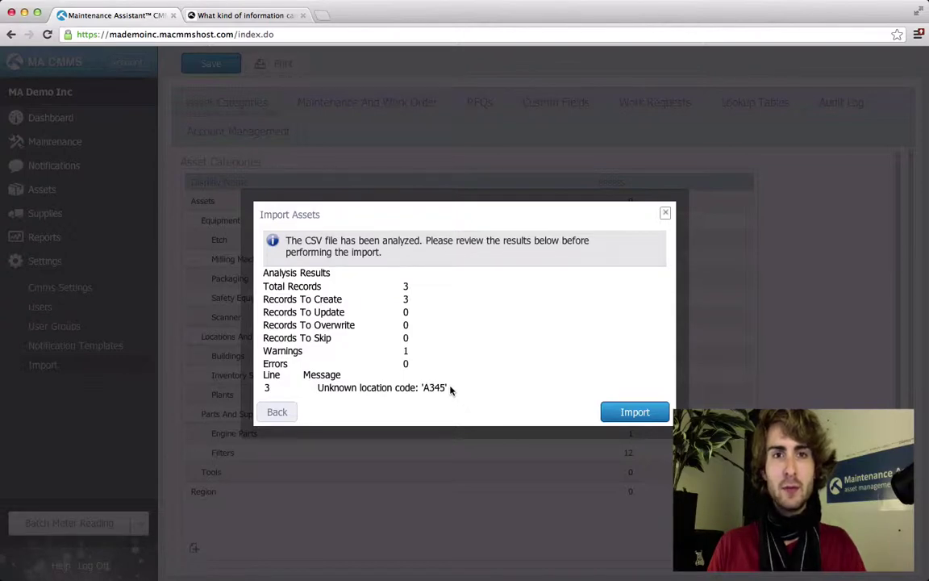
click(626, 412)
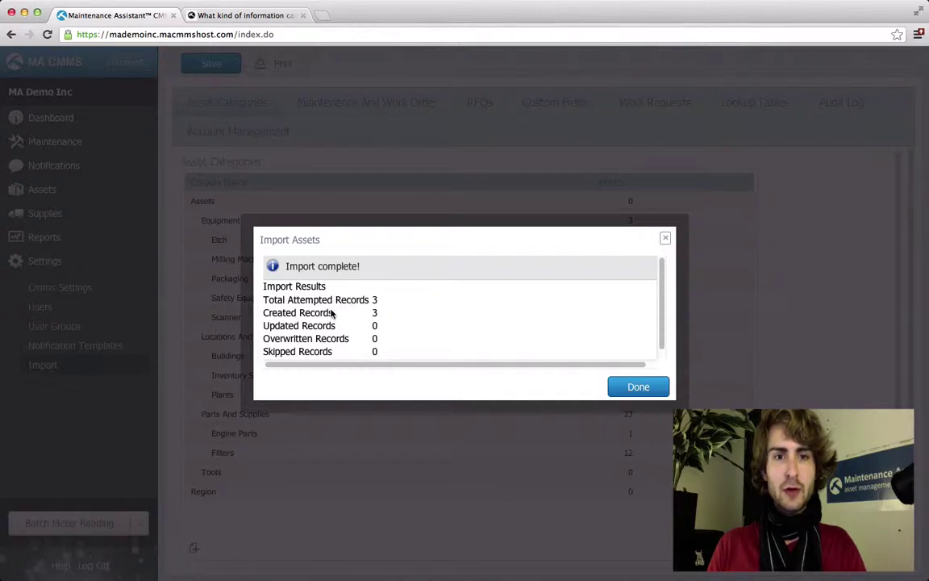
scroll(379, 315, down, 1)
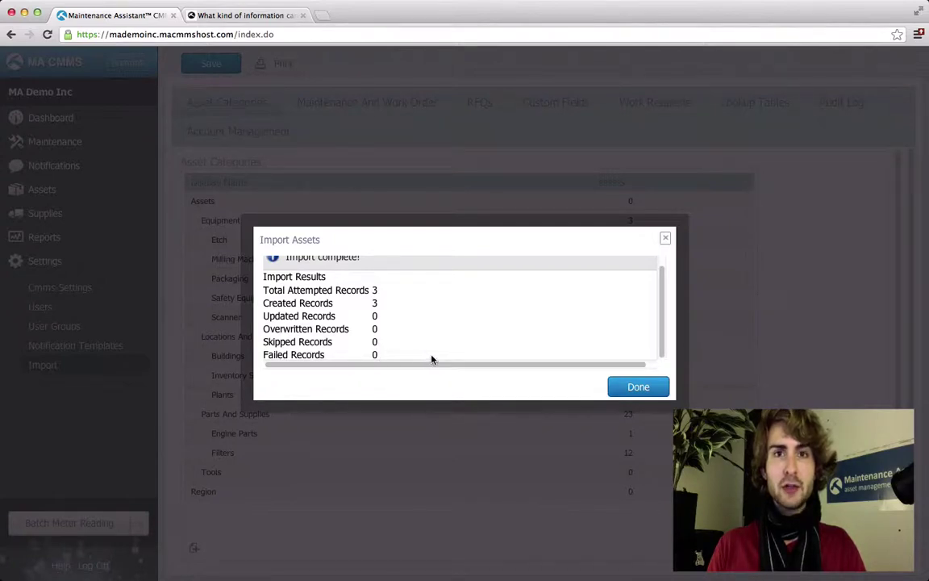
click(633, 387)
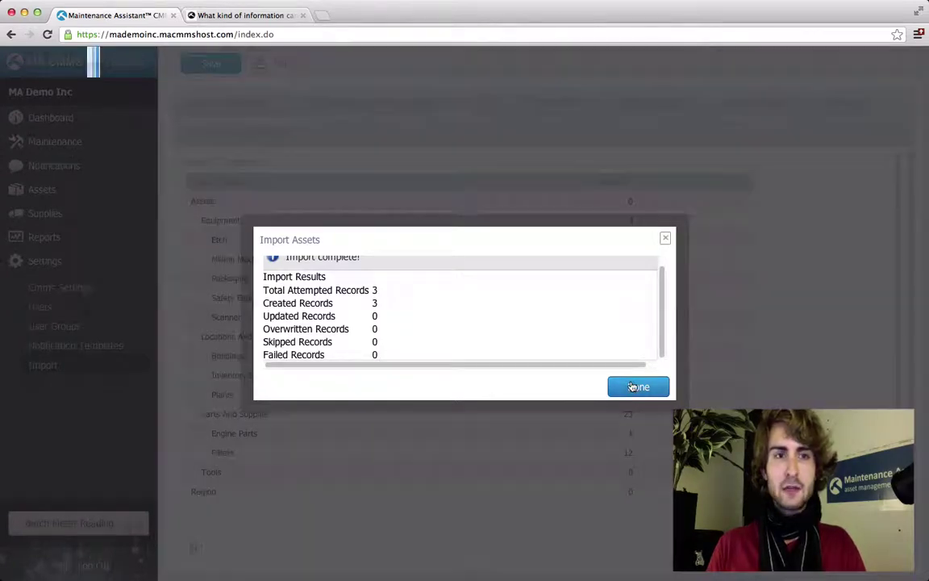
Expand Manufacturing Warehouse in Assets to see Moving Equipment, then review its A345 Personnel and General tabs
drag(632, 375, 379, 205)
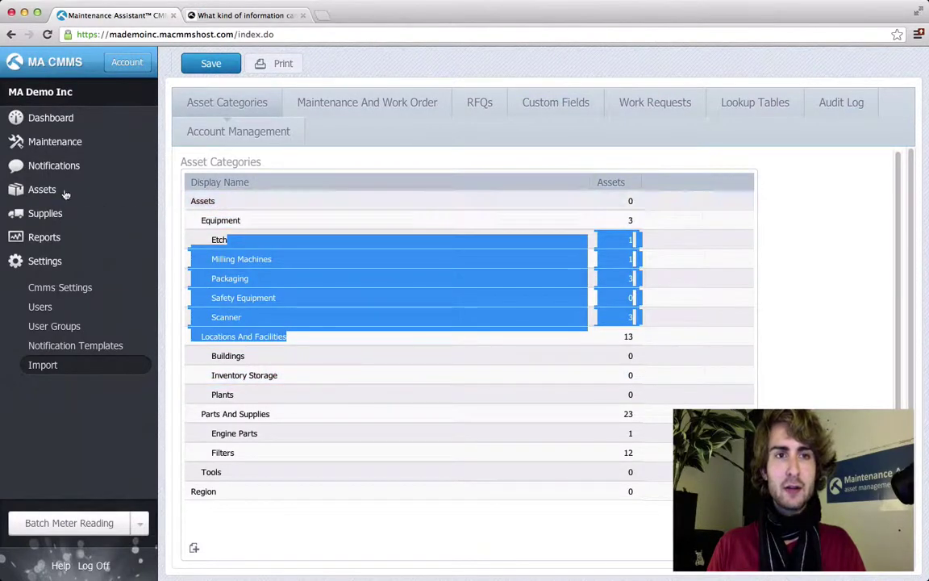
click(63, 191)
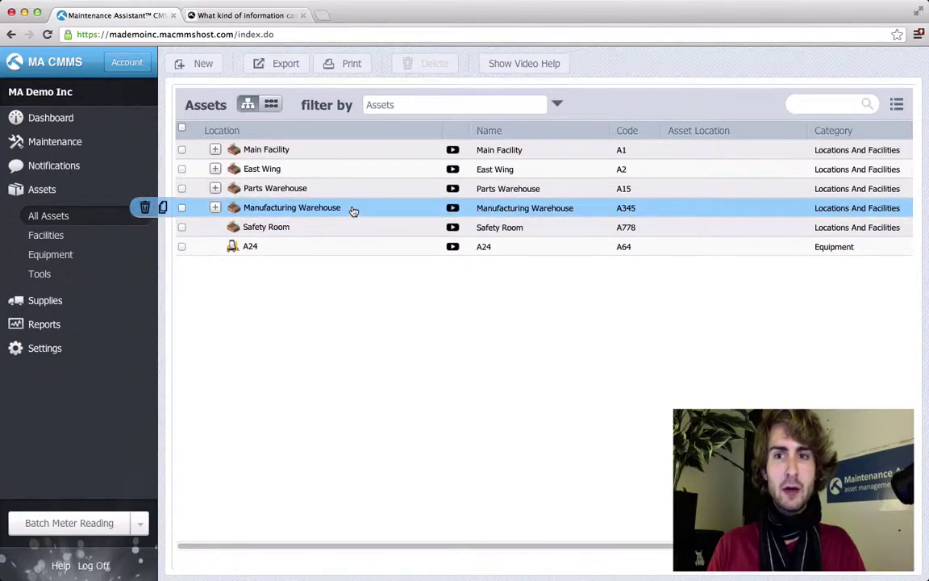
click(216, 208)
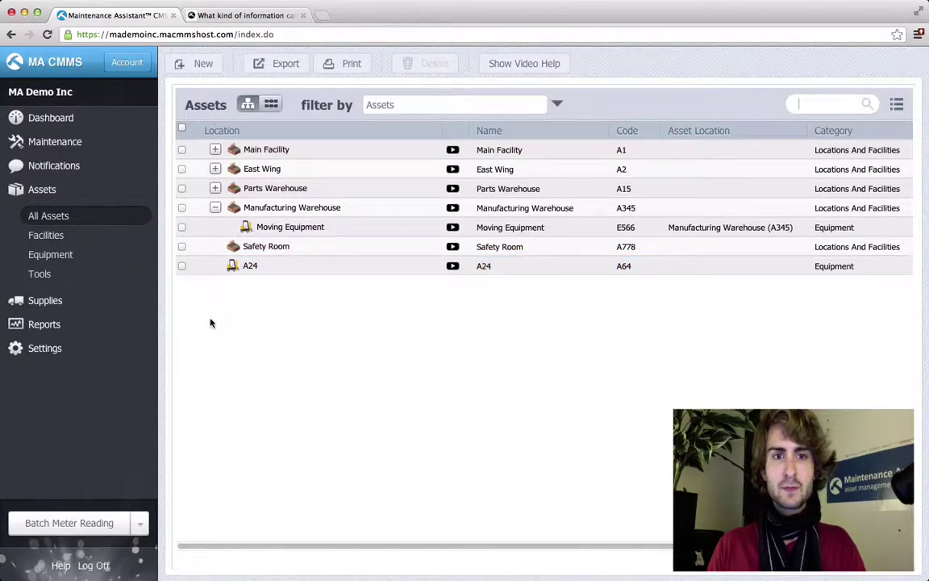
click(254, 210)
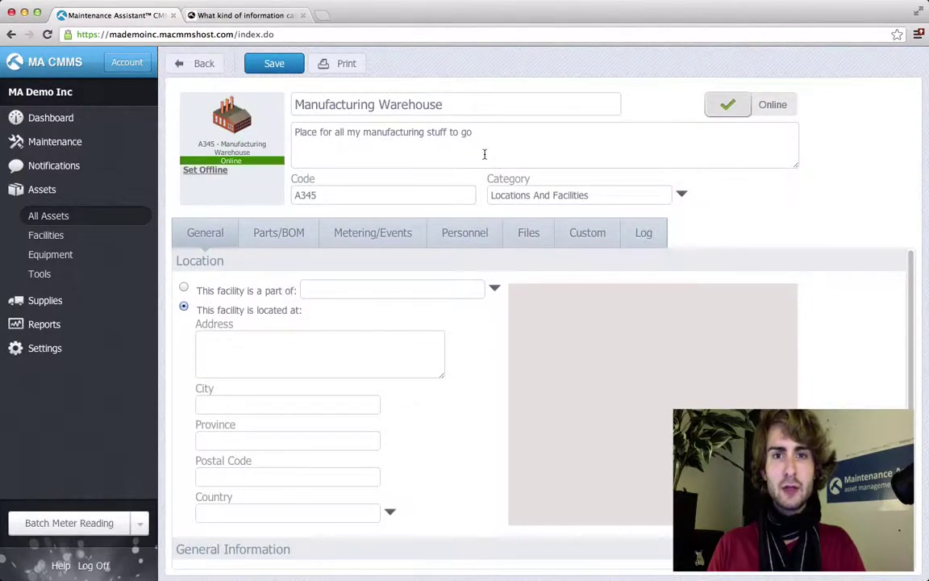
click(454, 238)
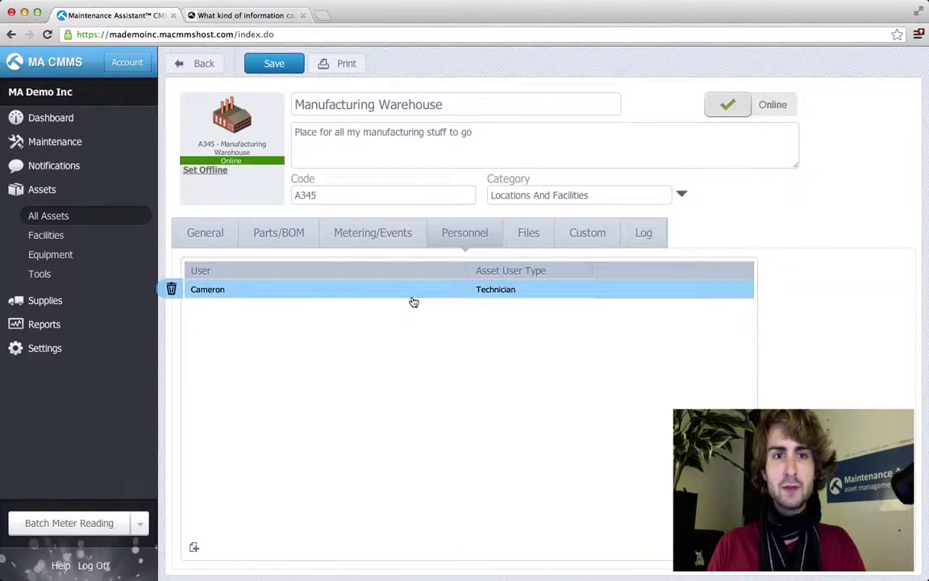
click(205, 234)
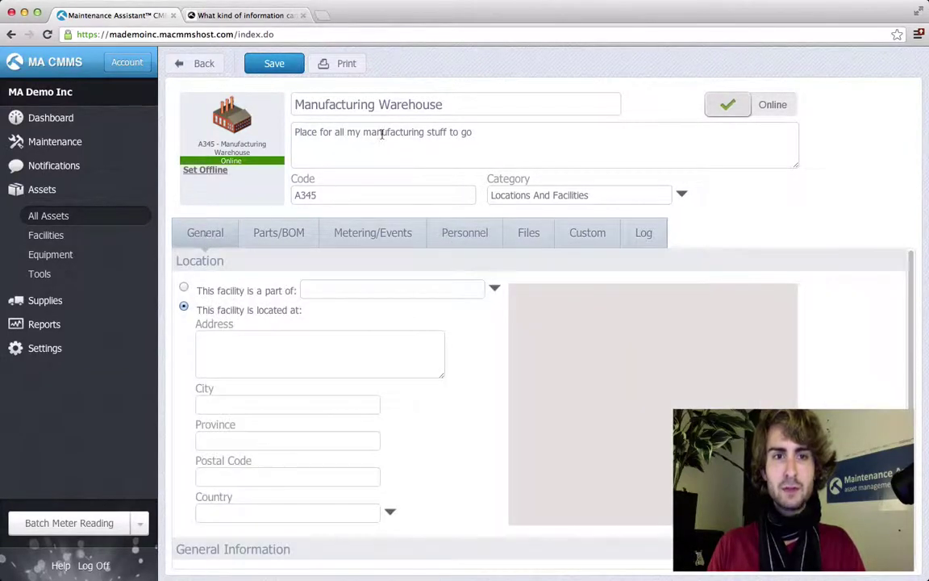